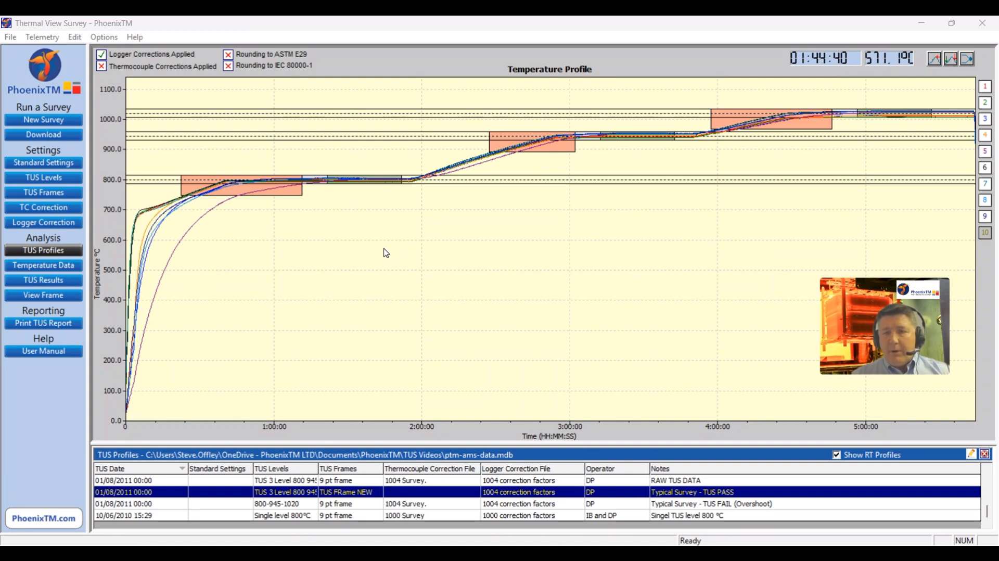
Step: Review both rolls' calibration values in the 1004 Survey. (TYPE K) thermocouple correction file and apply that file to the current survey
click(48, 212)
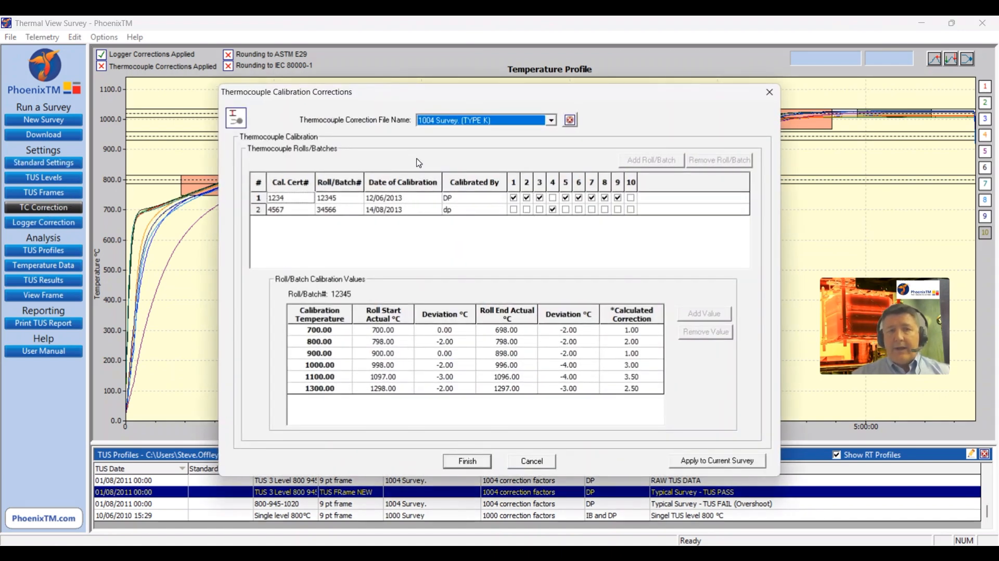
click(552, 121)
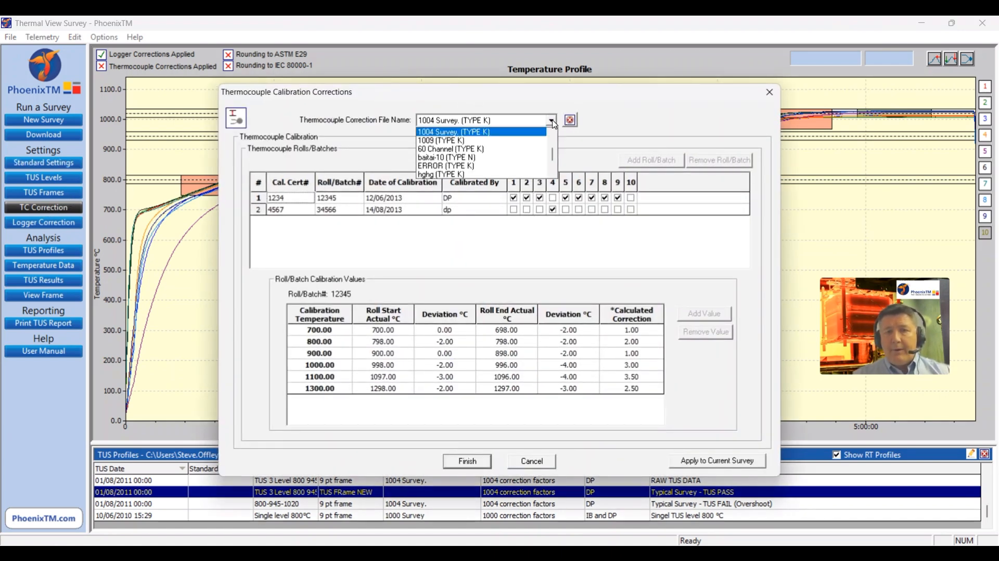
click(512, 133)
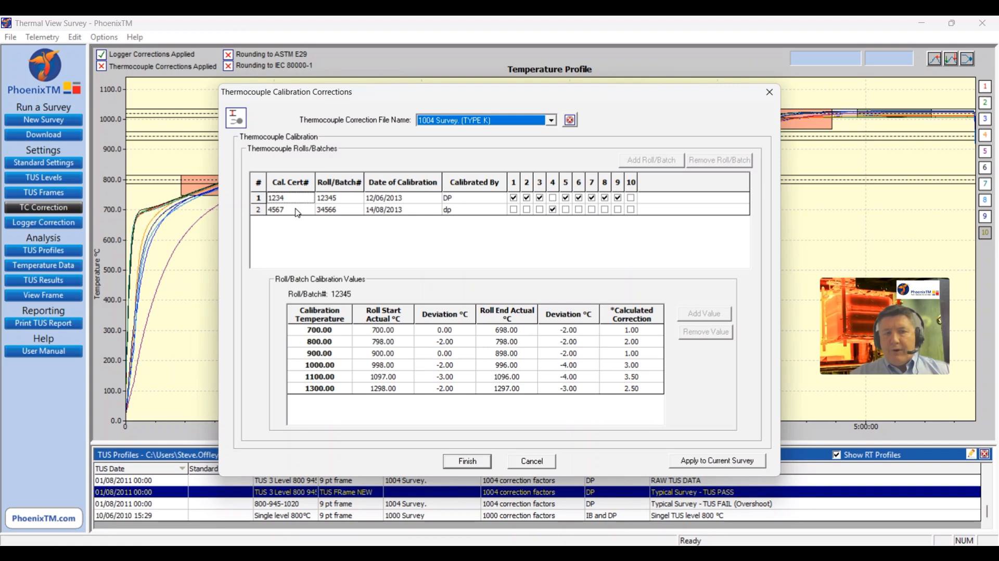
click(360, 200)
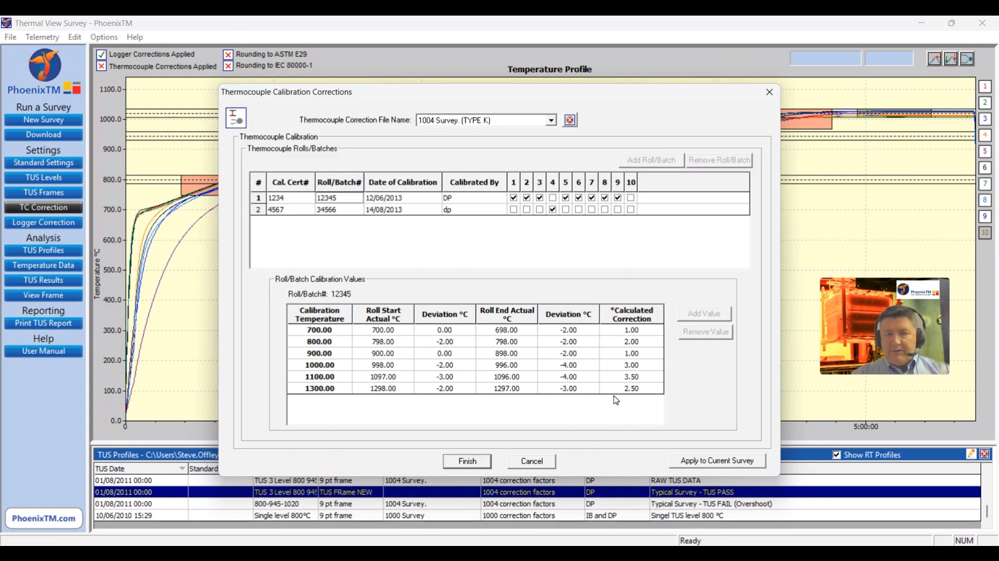
click(308, 214)
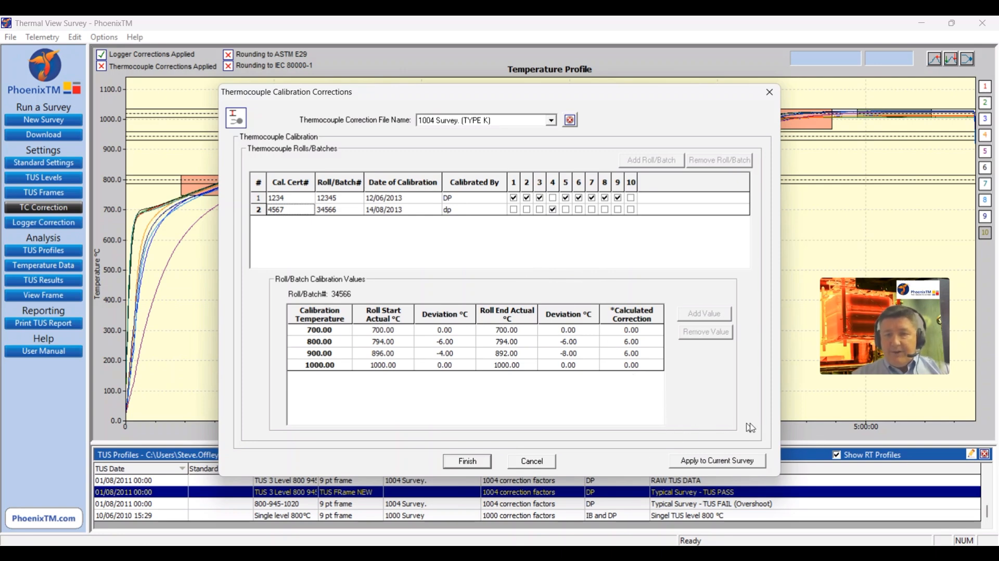
click(713, 461)
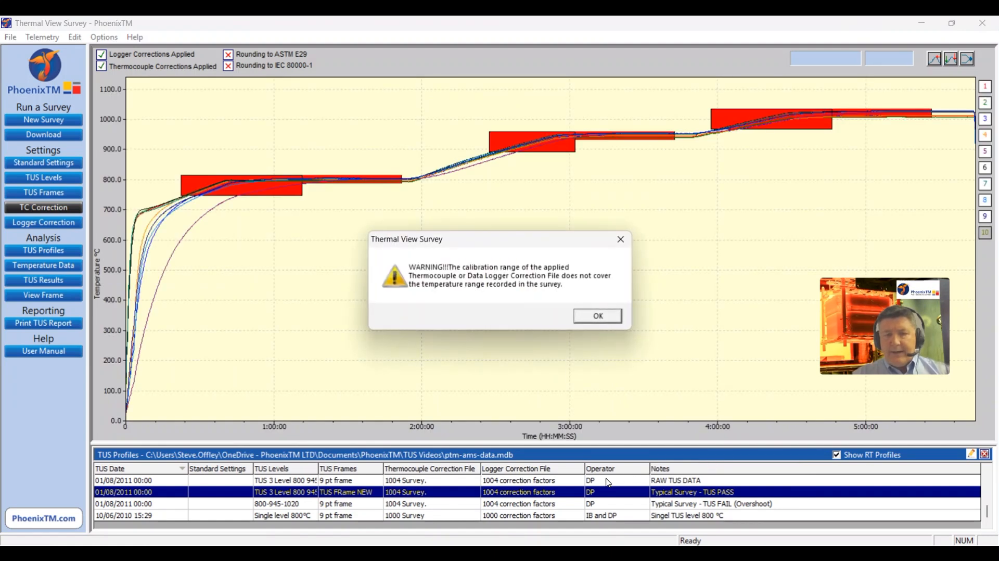
click(598, 316)
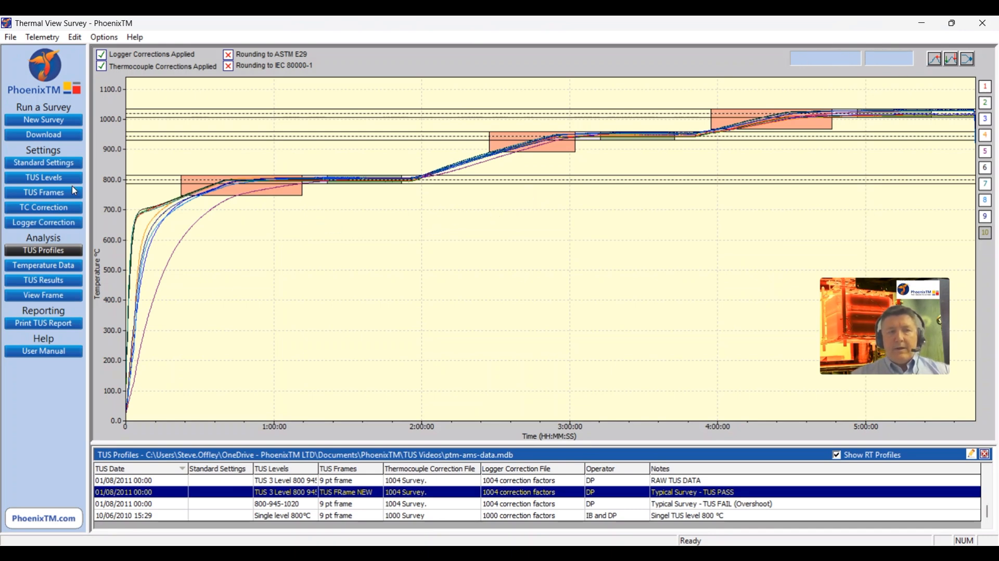
Step: Add a new type K thermocouple correction file for 10 thermocouples, named with the operator's surname followed by TUS
click(40, 211)
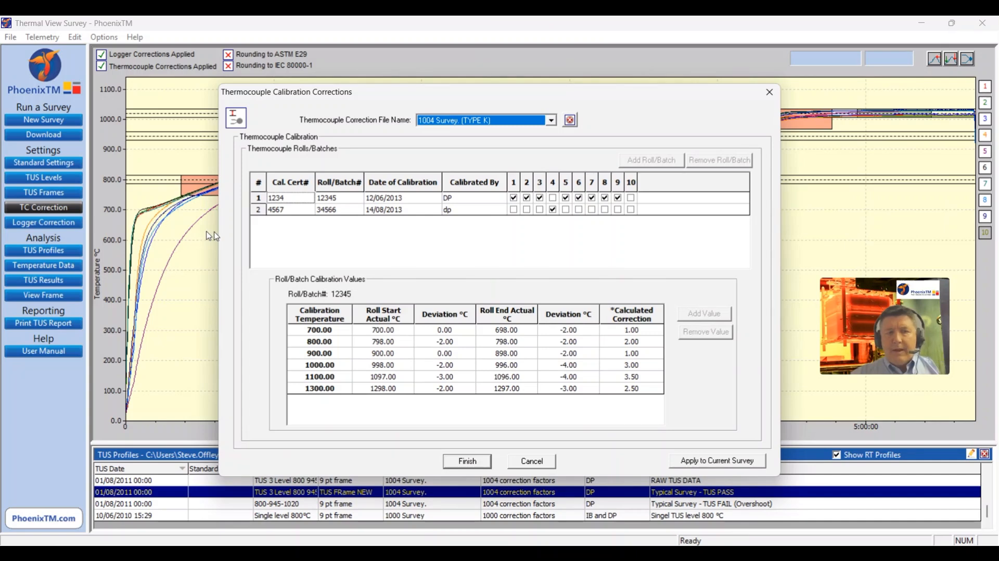
click(556, 120)
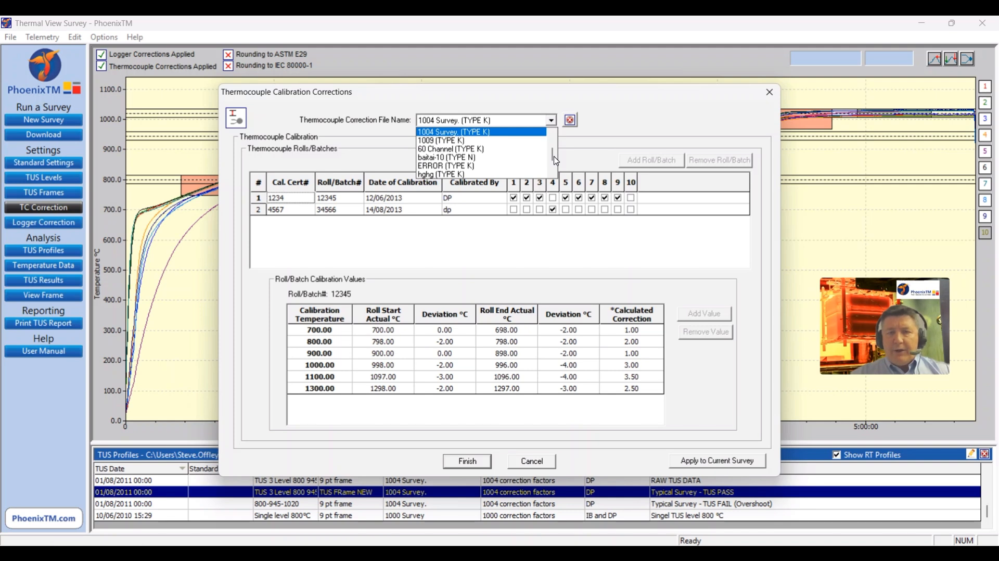
drag(556, 161, 555, 137)
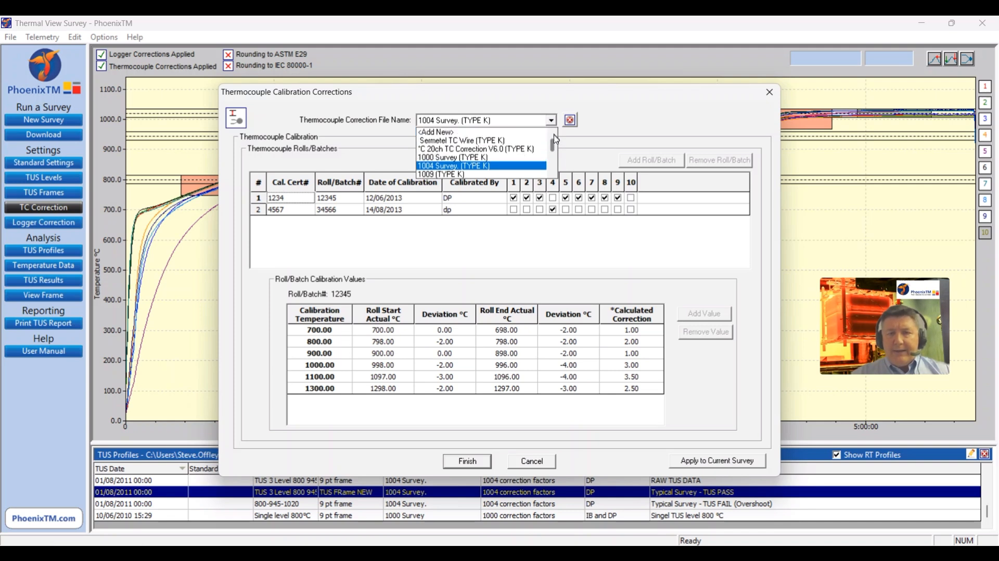
click(474, 133)
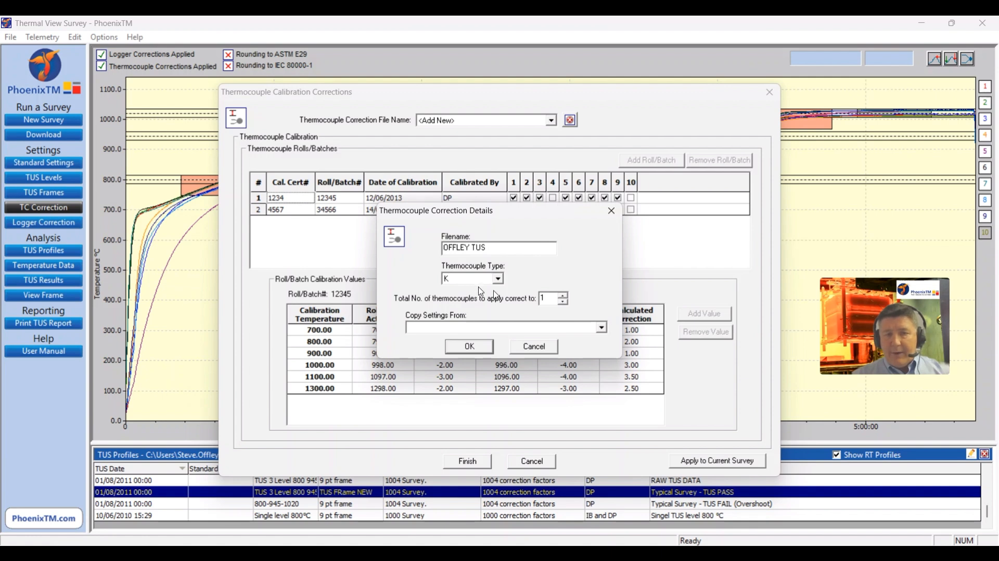
click(564, 295)
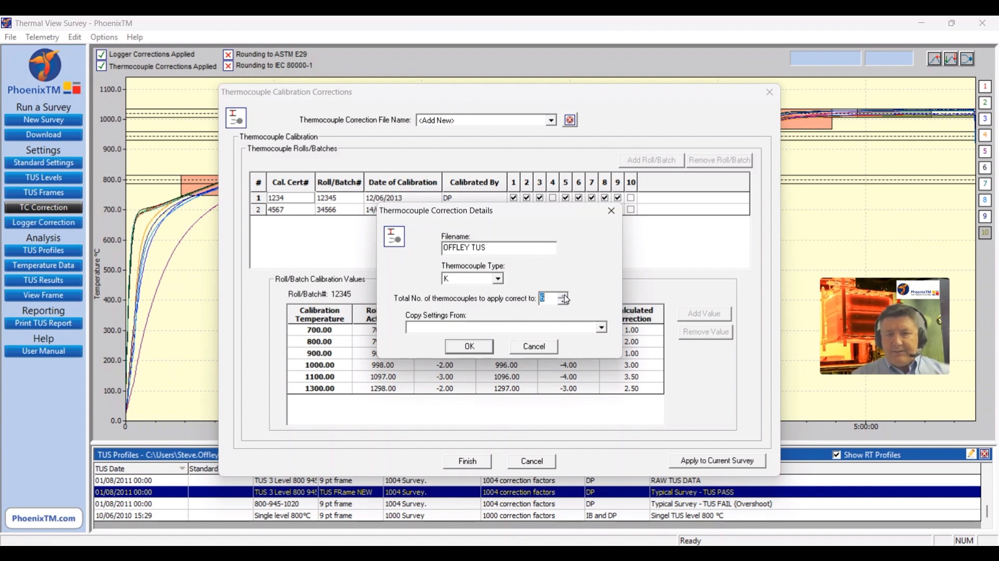
click(566, 296)
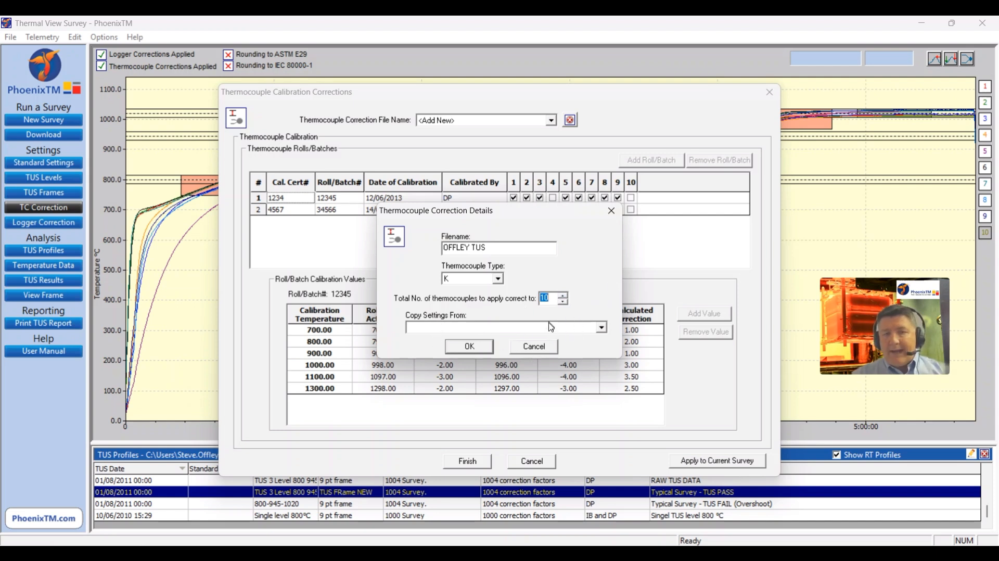
click(468, 348)
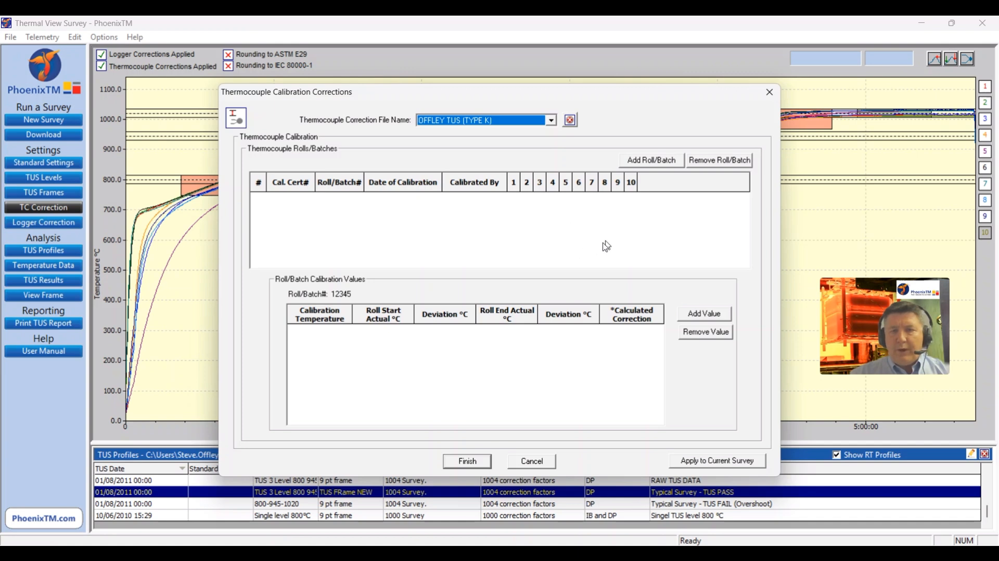
Step: Add a thermocouple roll with batch number 1234, calibration certificate 1234 and the calibrator's initials
click(663, 164)
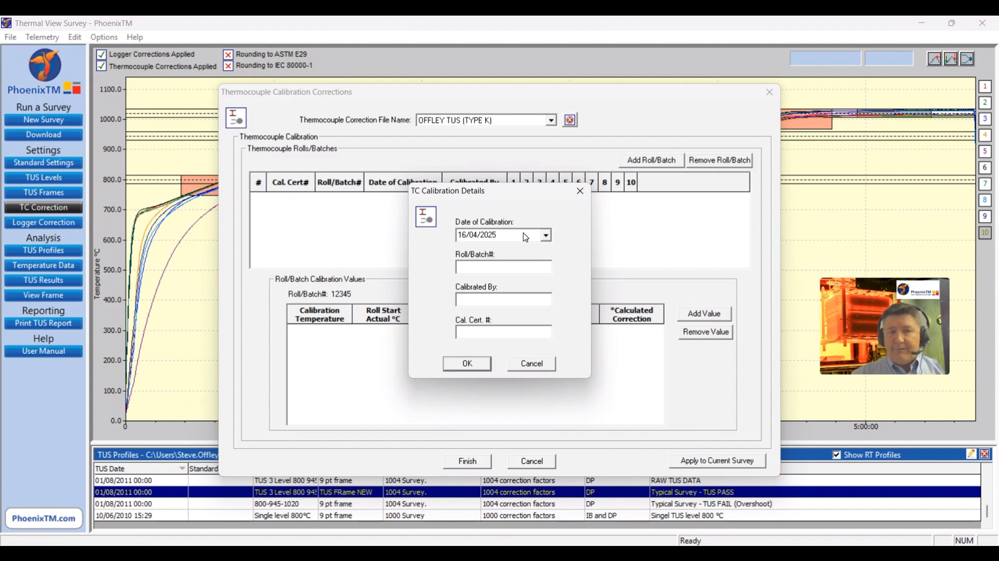
text(1234)
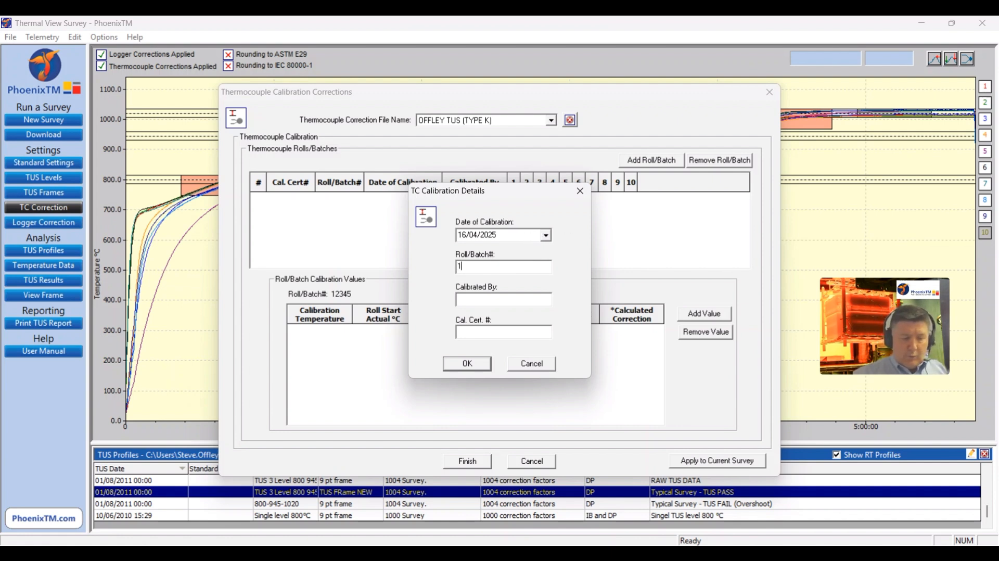
click(527, 299)
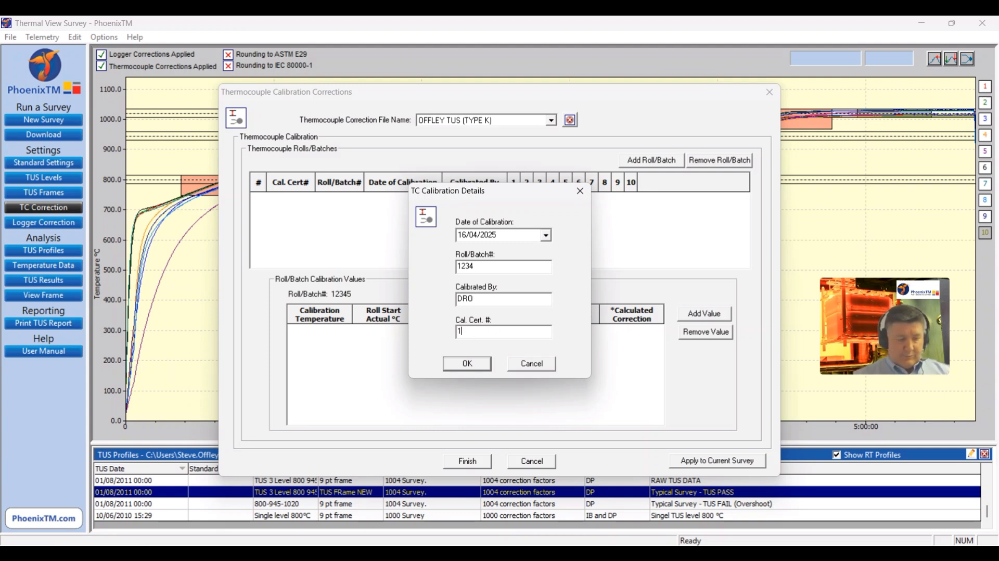
click(467, 364)
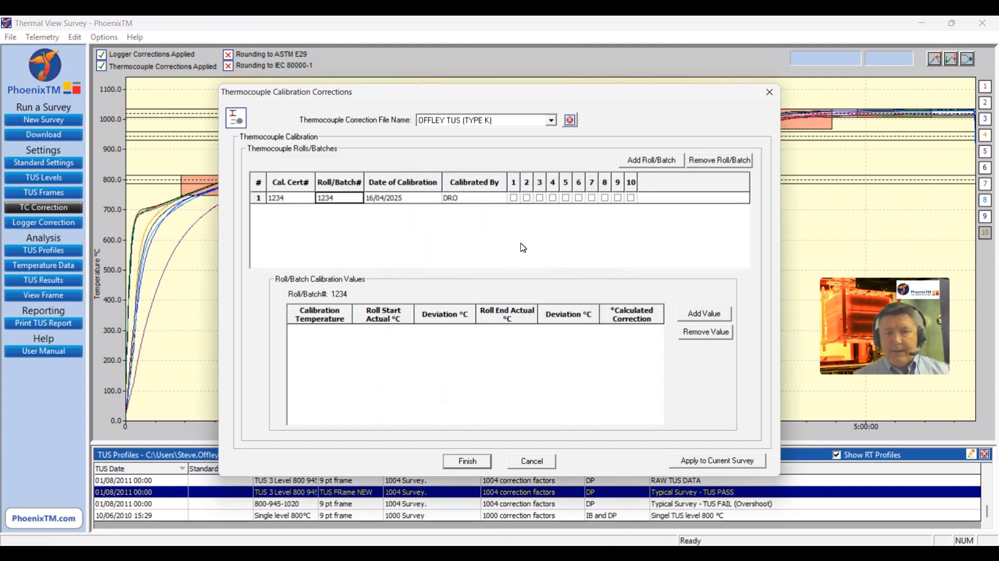
Step: Assign roll 1234 to thermocouples 1, 2, 3 and 4
click(514, 198)
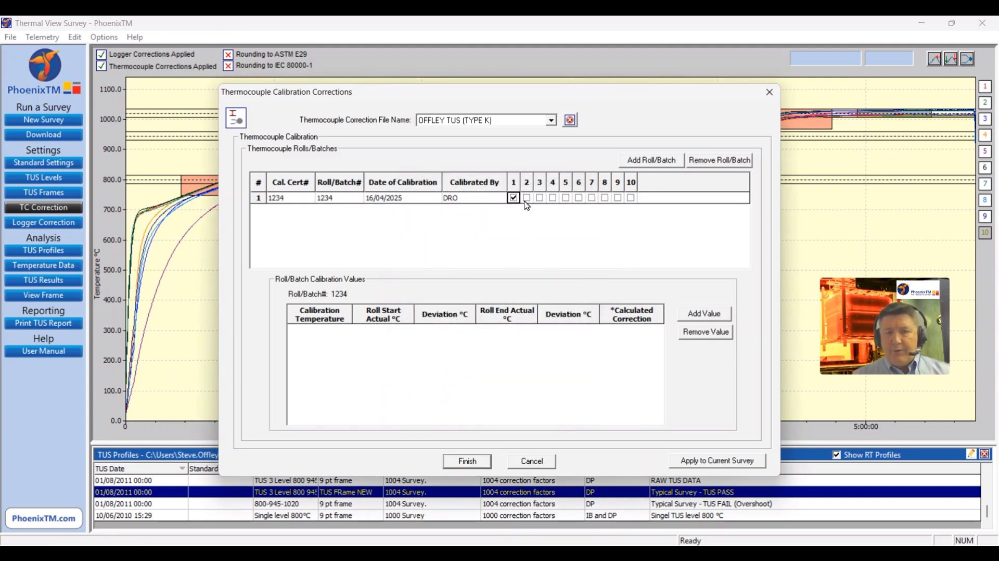
click(526, 198)
click(539, 198)
click(553, 198)
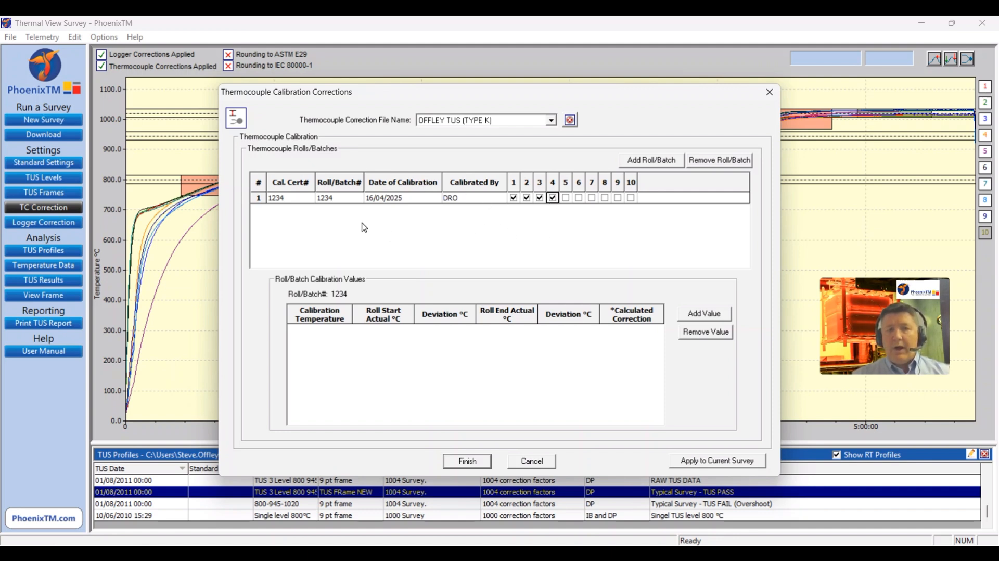
Step: Add calibration points at 0, 200 and 400 °C to roll 1234
click(699, 314)
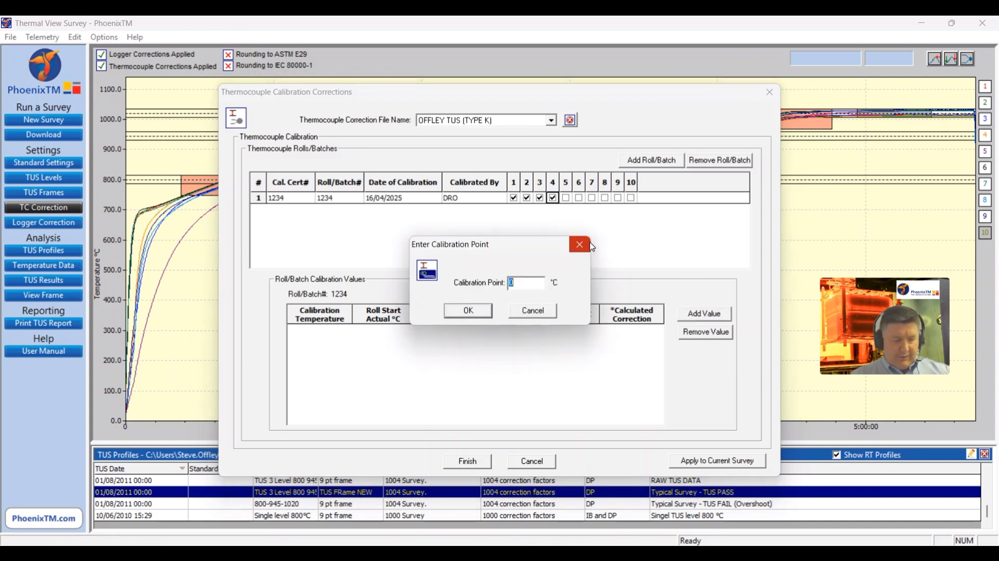
text(1)
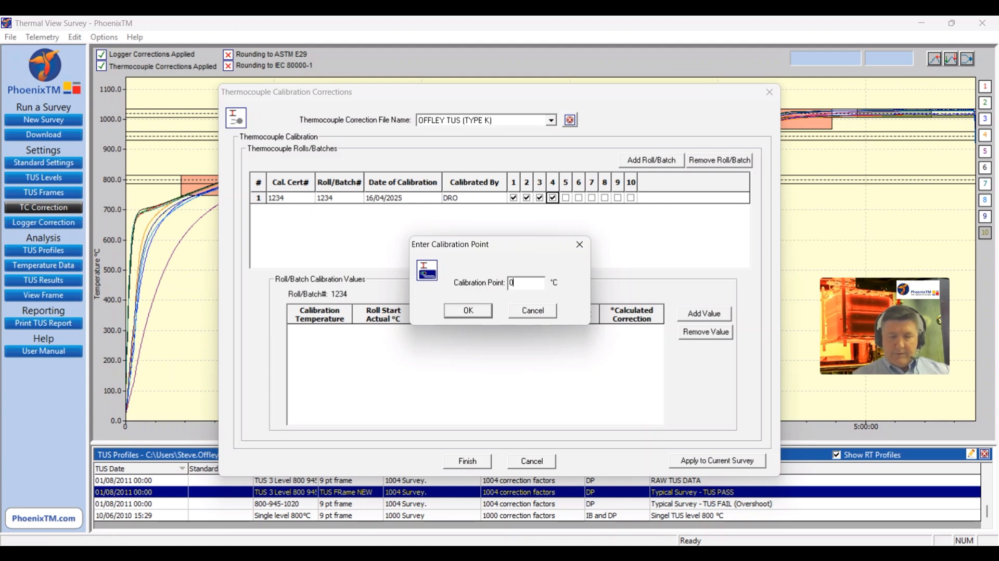
click(466, 311)
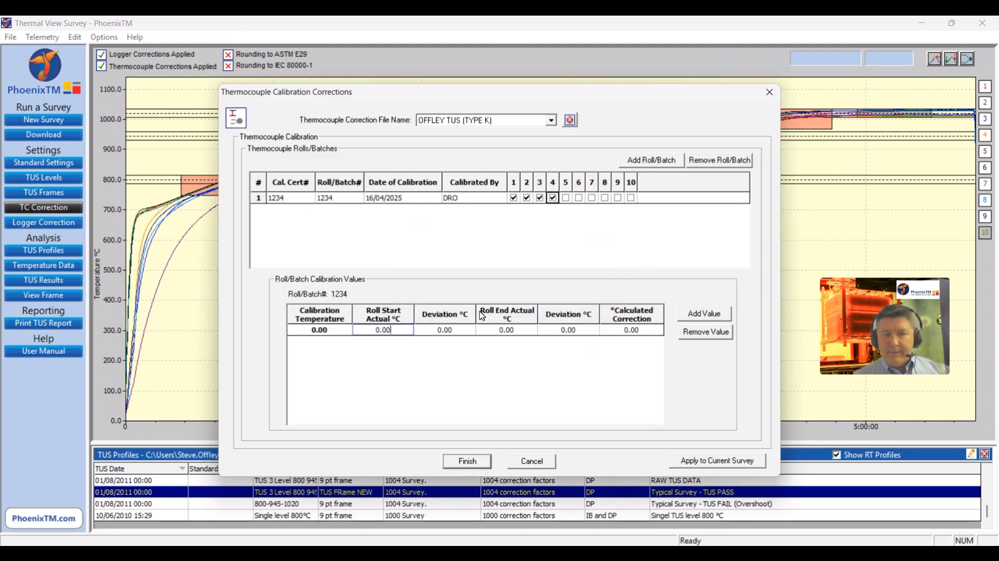
click(713, 316)
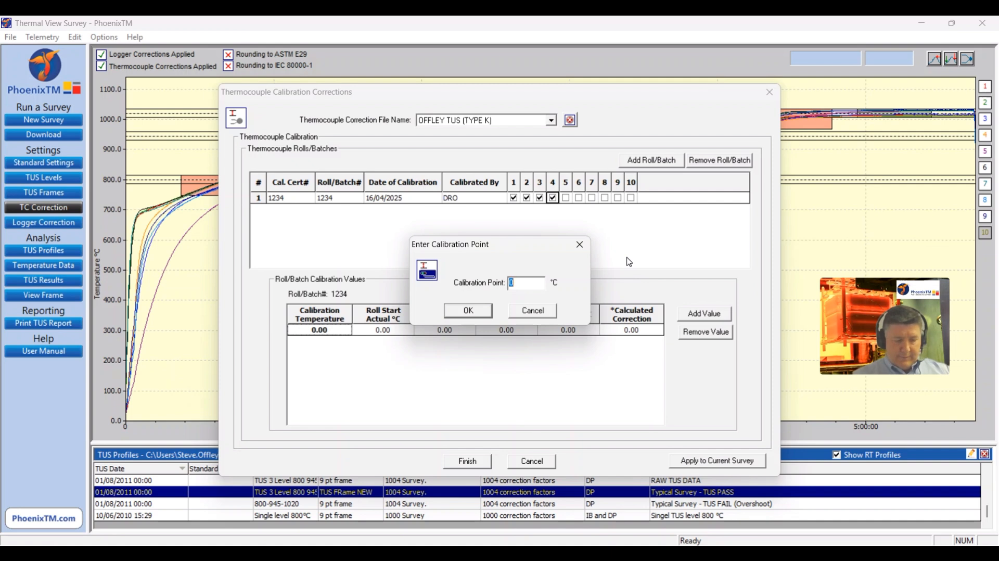
text(200)
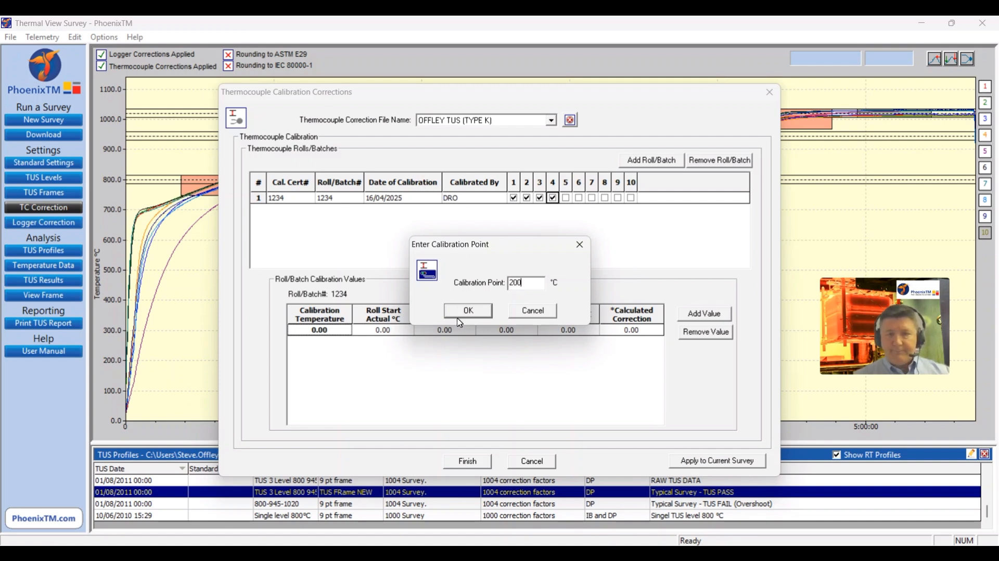
click(458, 315)
click(711, 315)
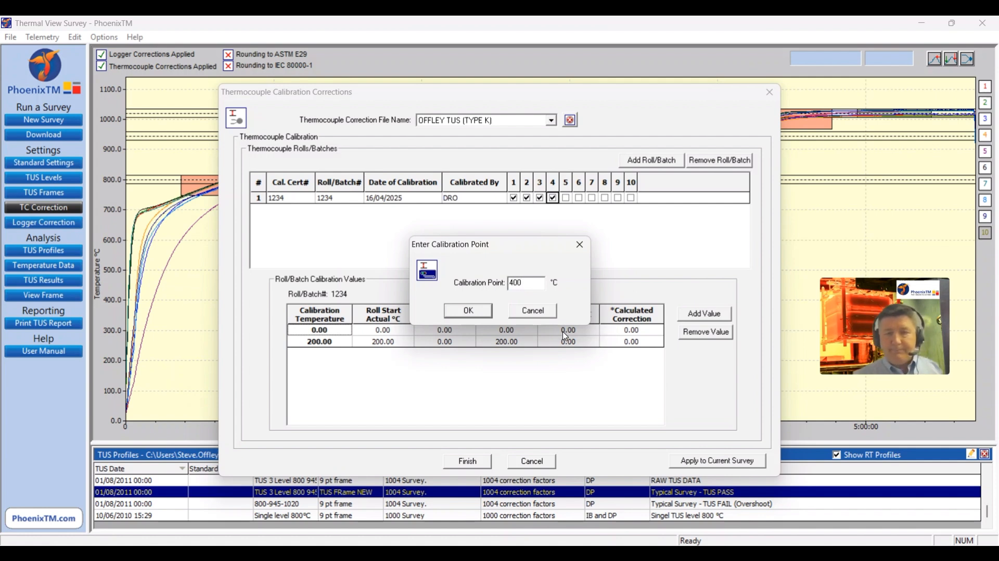
click(471, 311)
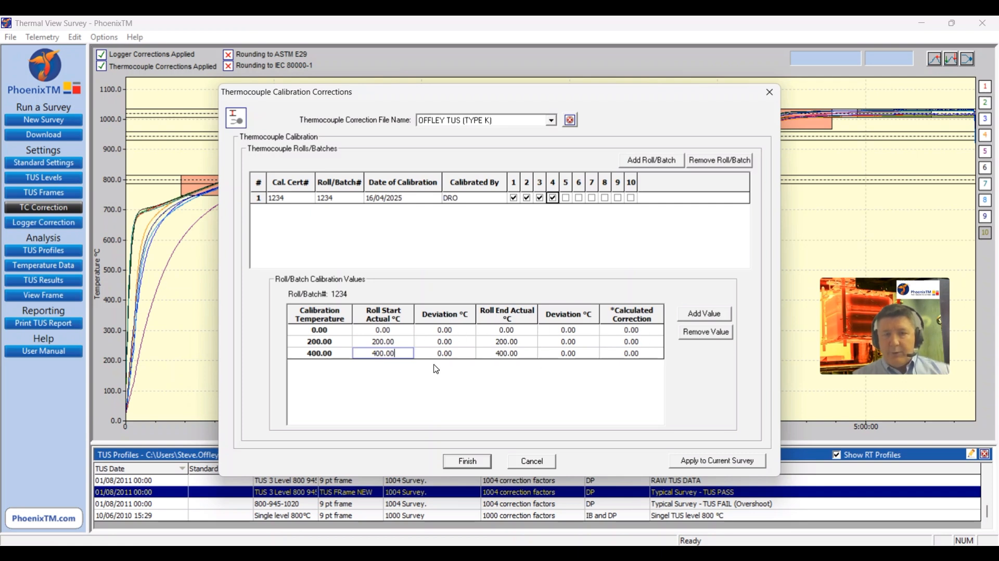
Step: Set both the roll start and roll end actual temperatures to 200.10 °C for the 200 °C calibration point
click(398, 344)
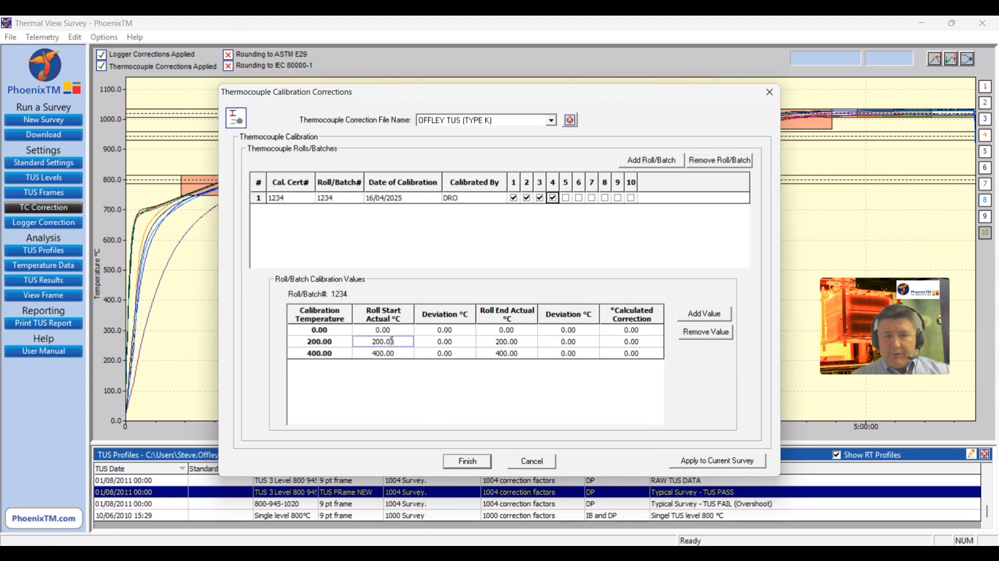
text(1)
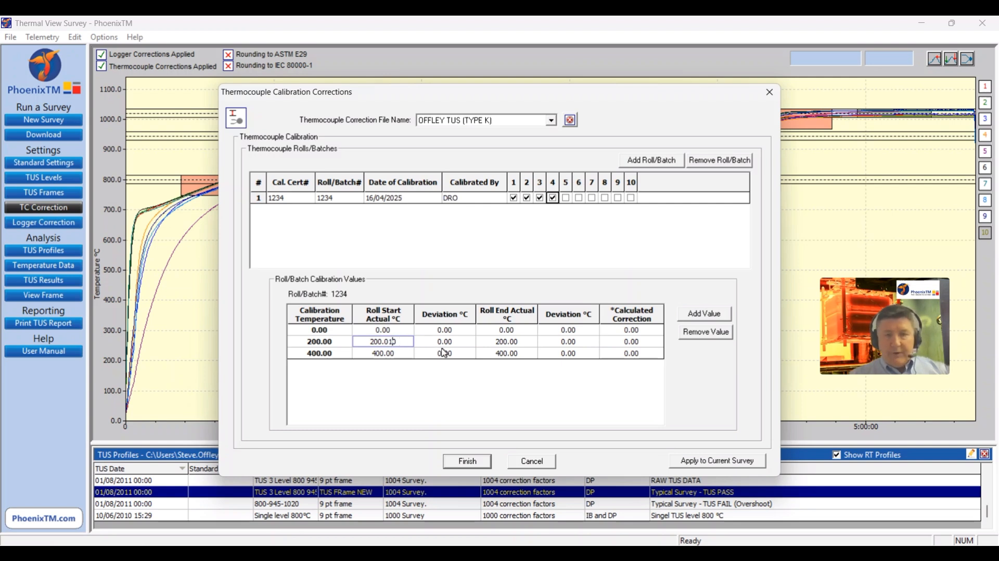
key(BackSpace)
key(BackSpace)
key(BackSpace)
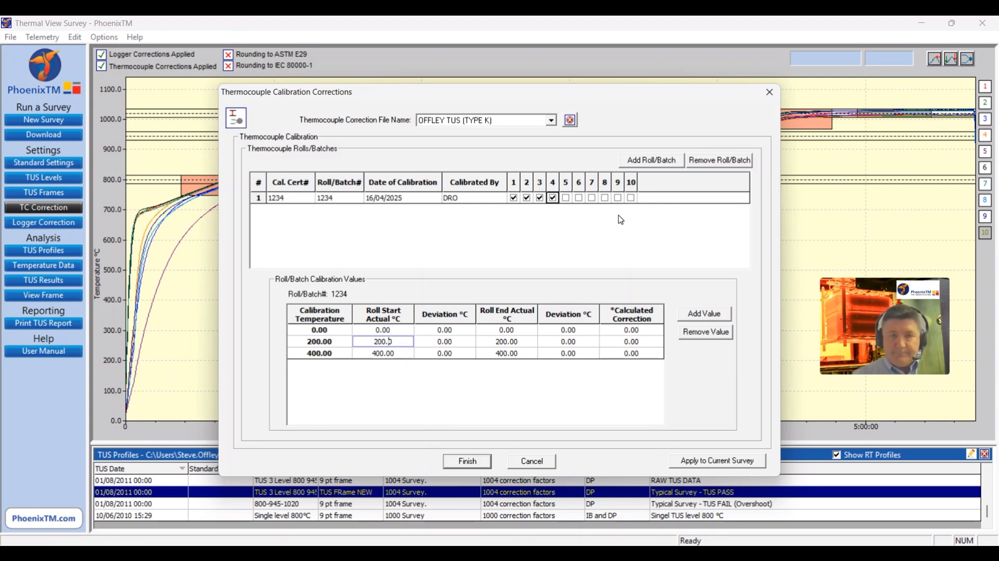
text(10)
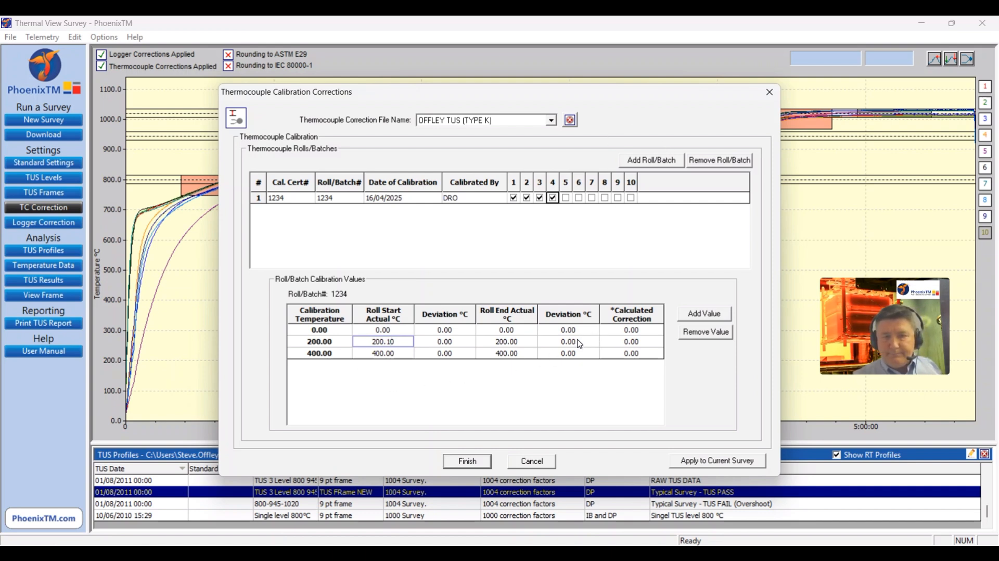
click(526, 344)
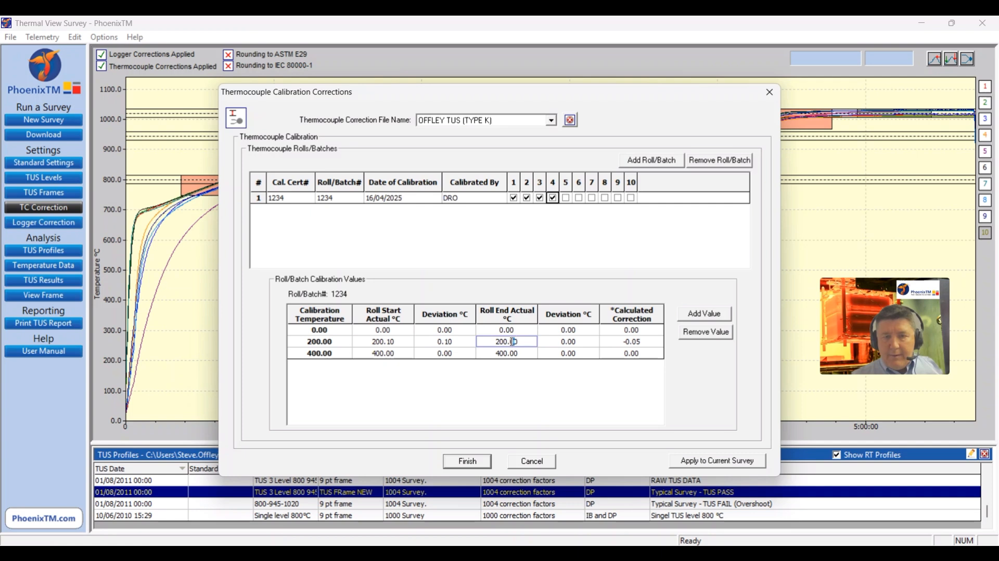
click(548, 344)
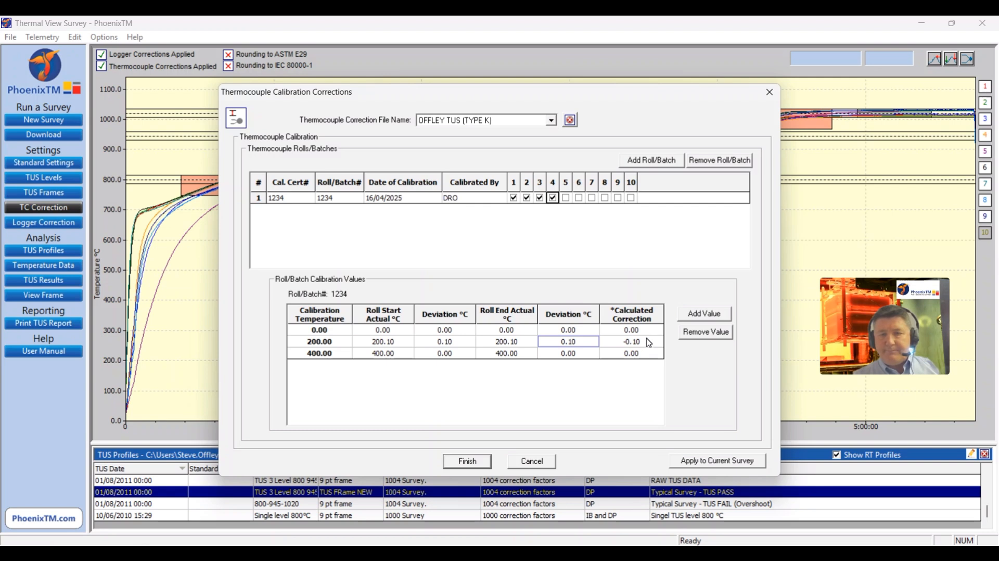
Step: Add a second thermocouple roll with batch number 5678, calibration certificate 5678 and the calibrator's initials
click(654, 166)
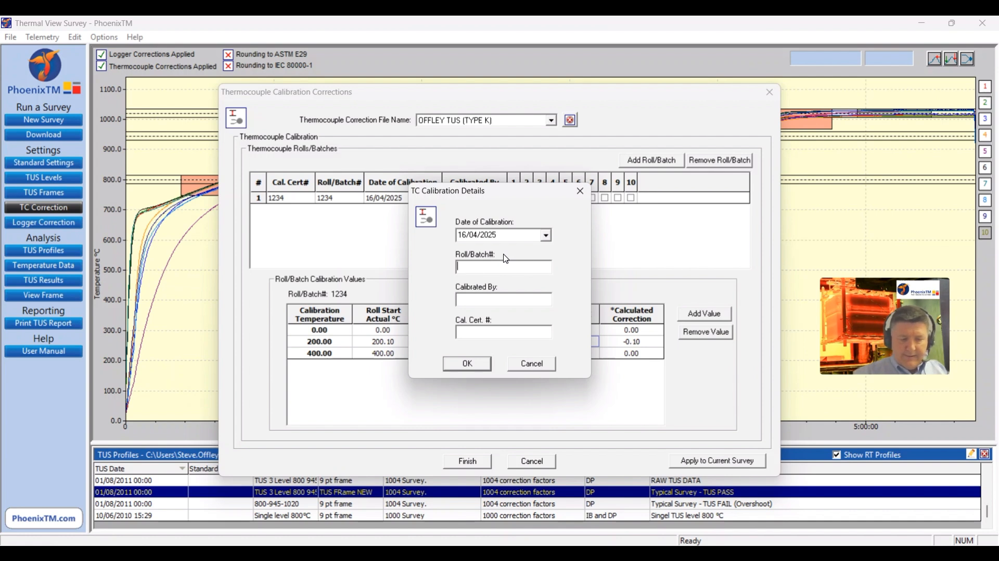
text(5678)
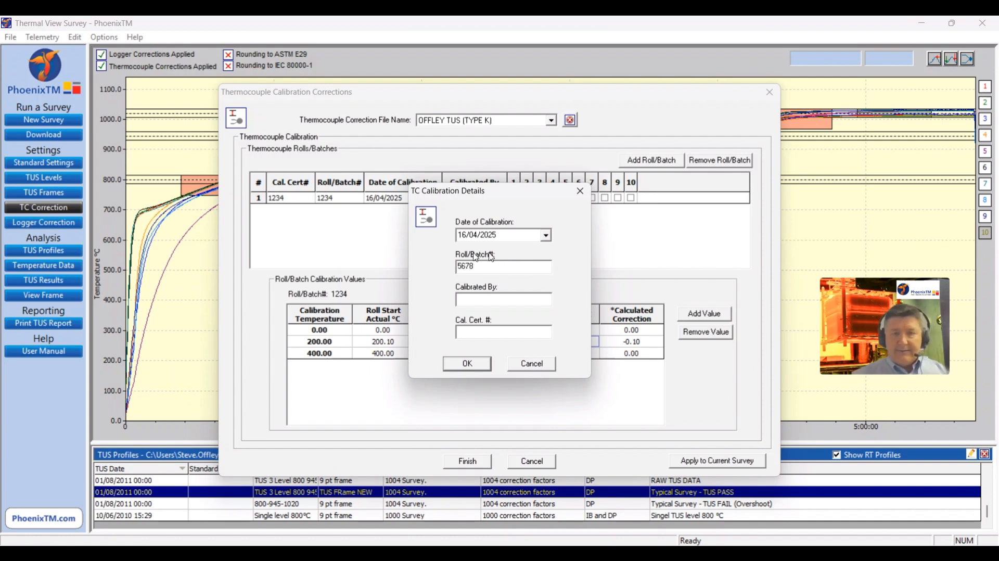
click(483, 299)
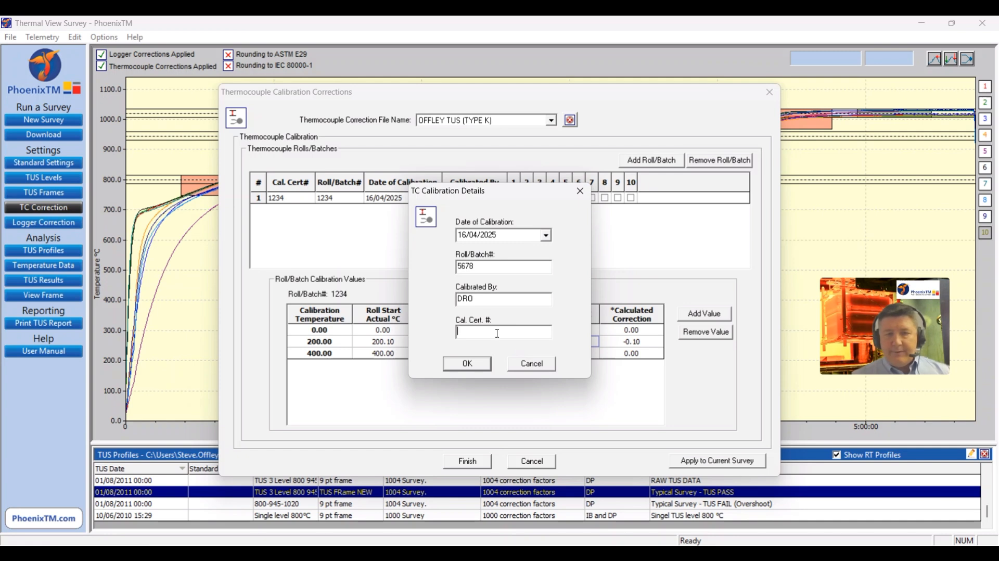
click(456, 372)
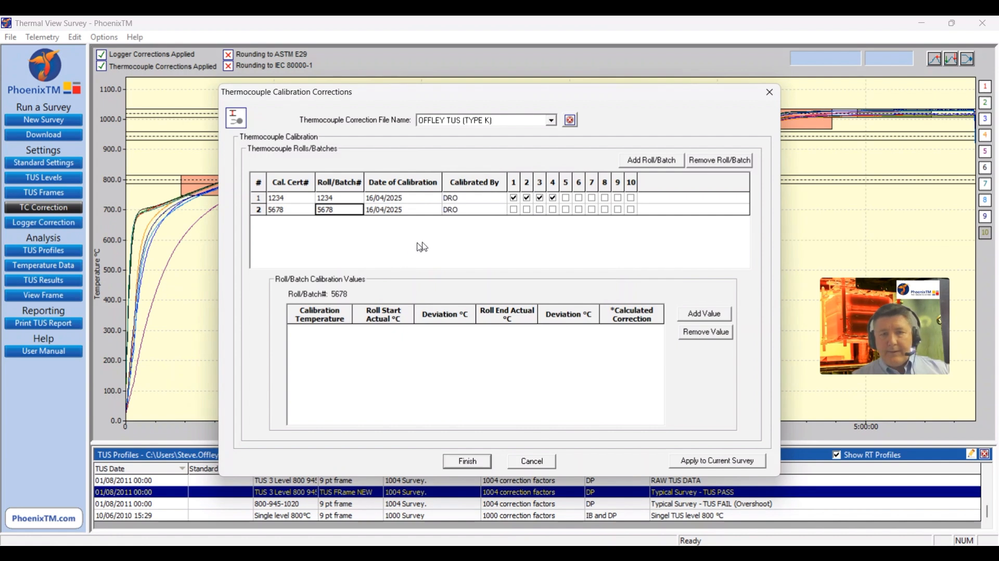
Step: Assign roll 5678 to thermocouples 5, 6, 7, 8 and 9
click(567, 209)
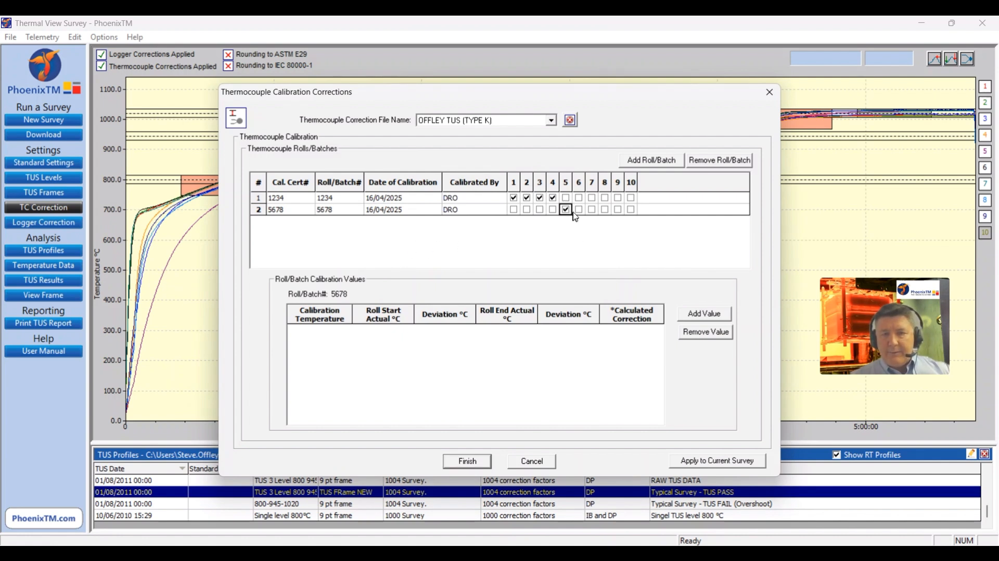
click(580, 209)
click(592, 210)
click(605, 210)
click(618, 210)
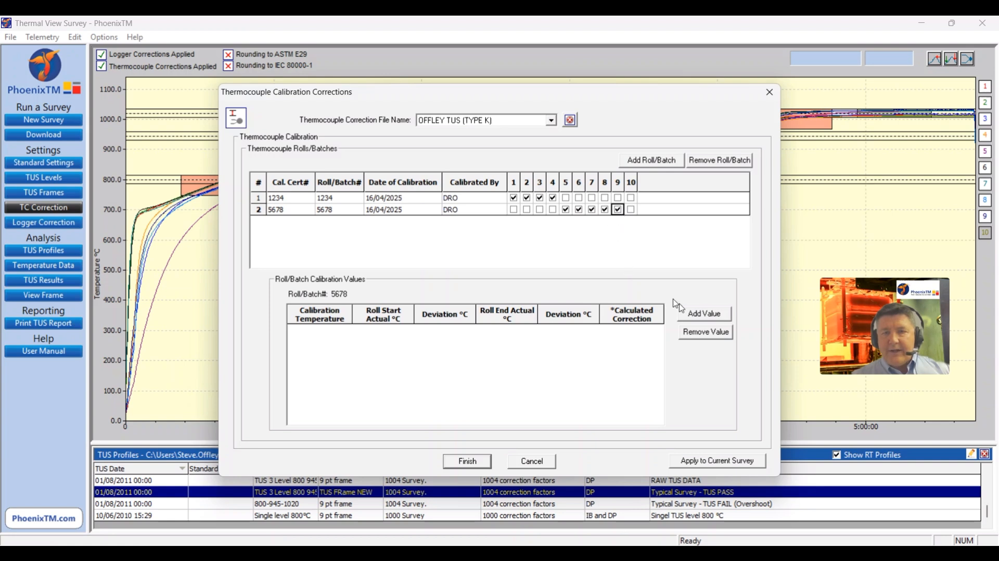
Step: Add calibration points at 0, 200 and 400 °C to roll 5678 and finish the thermocouple correction file
click(718, 321)
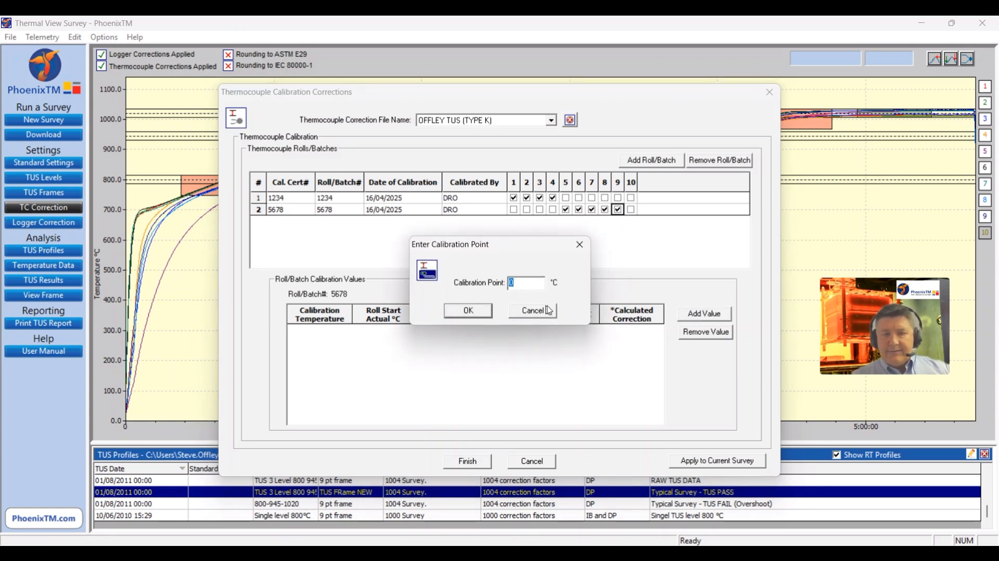
click(485, 312)
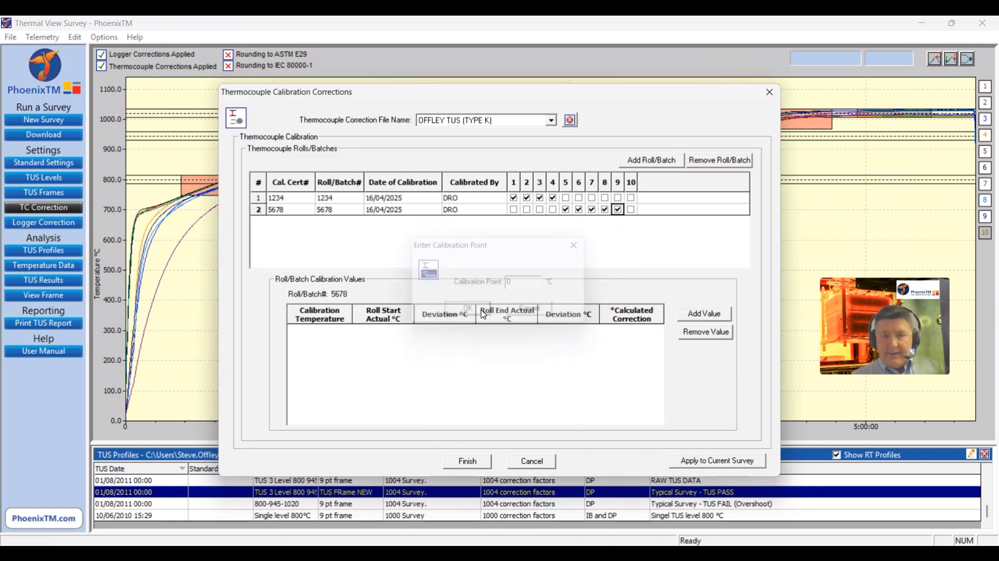
click(714, 314)
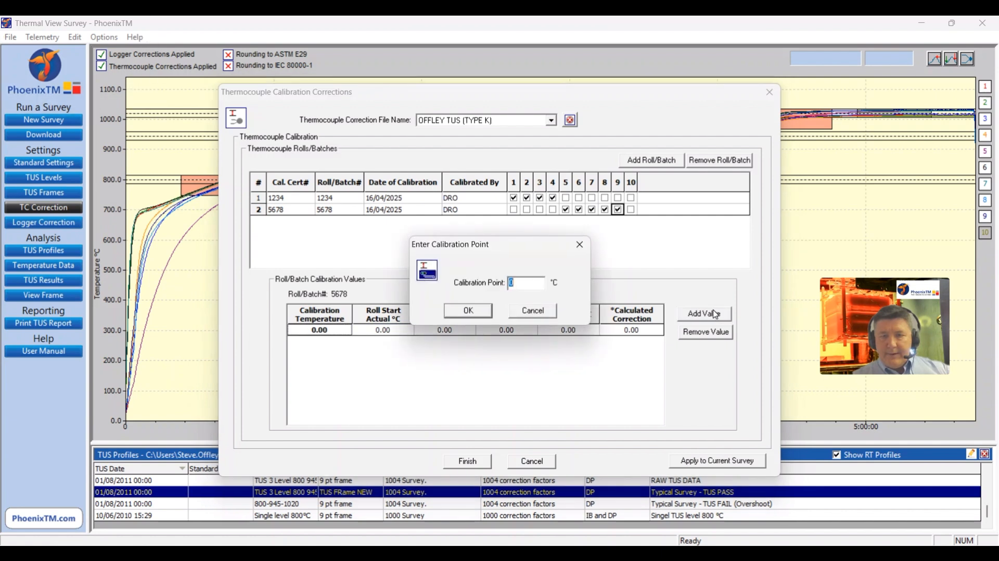
text(200)
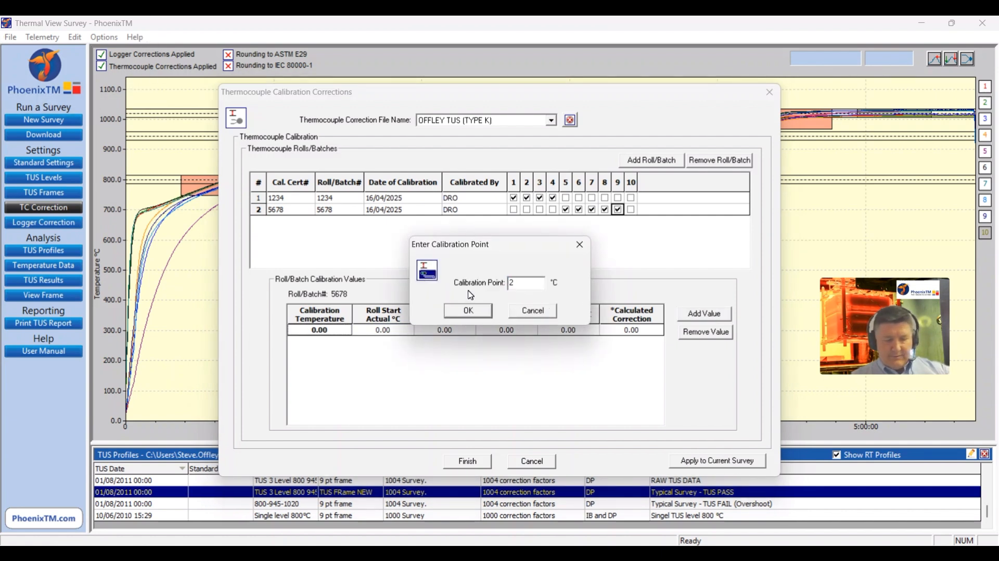
click(481, 312)
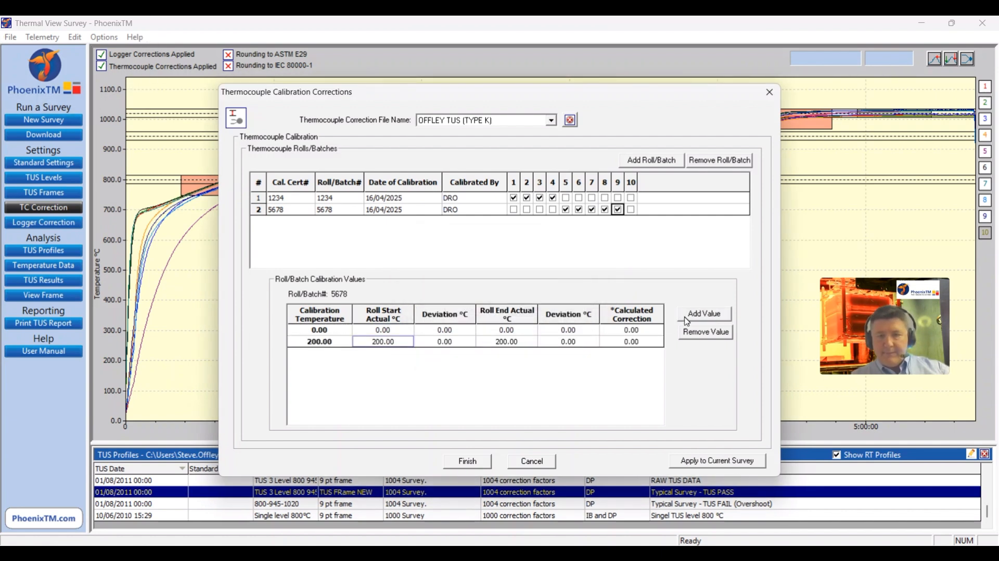
click(700, 314)
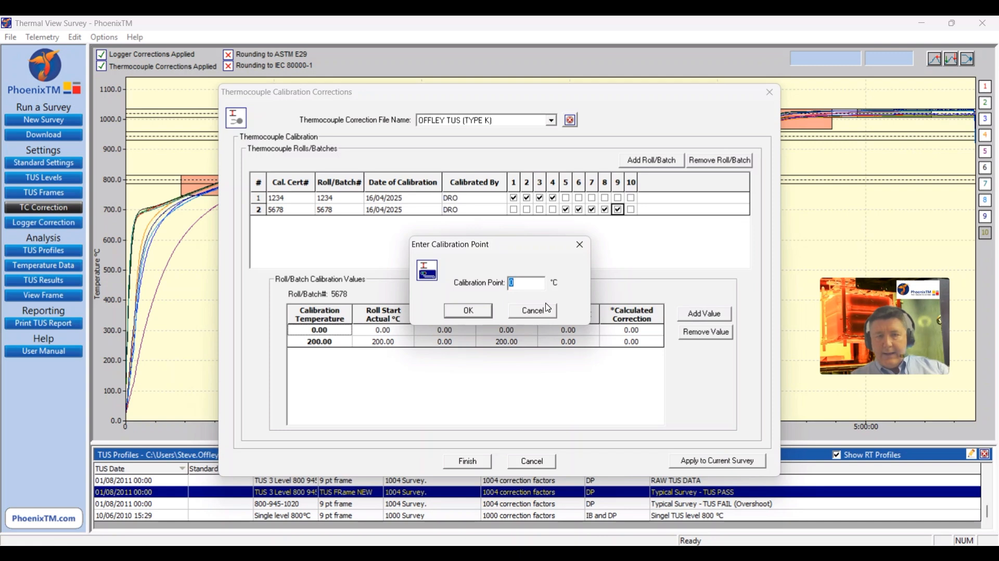
text(400)
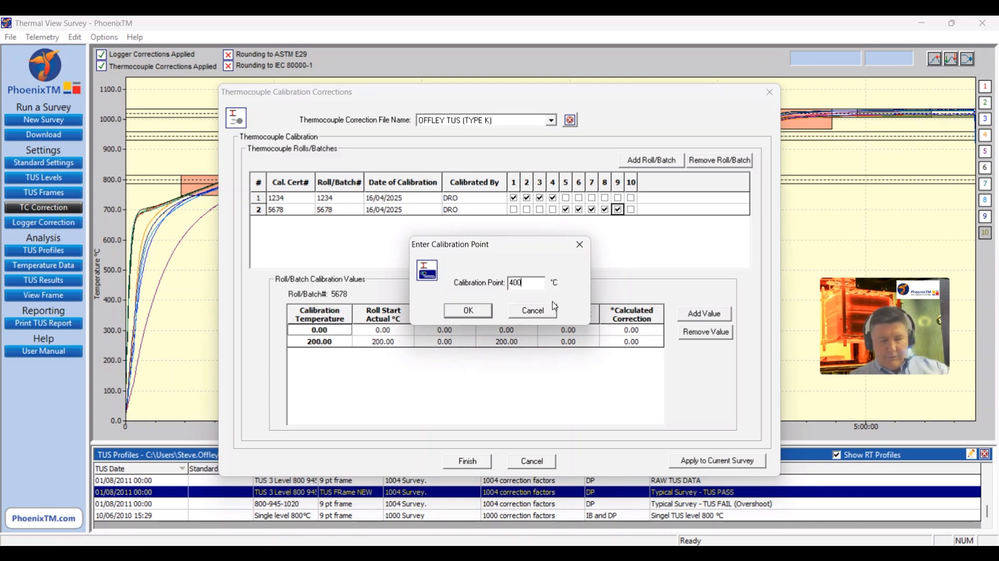
click(475, 311)
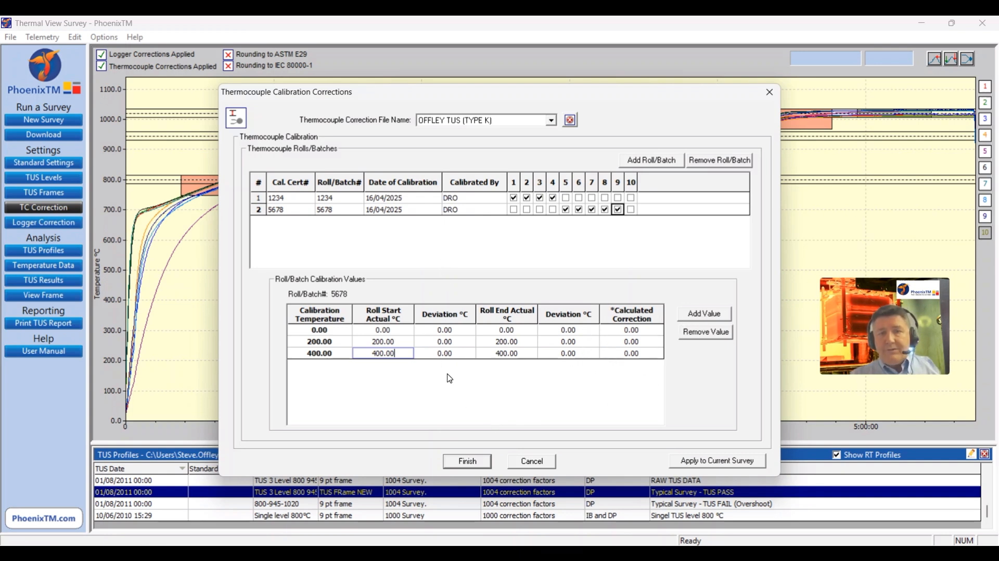
click(468, 462)
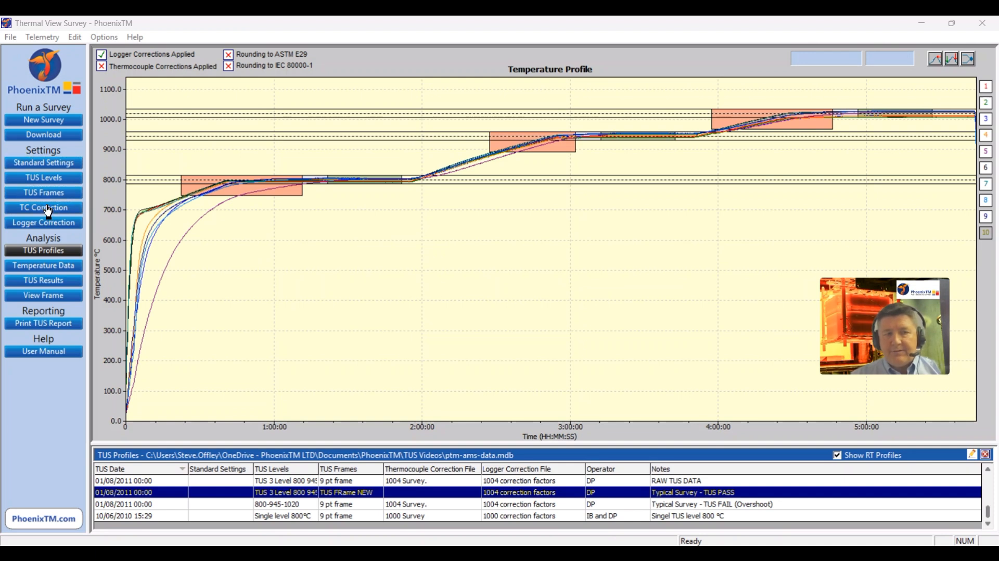
Step: Select the newly created TUS (TYPE K) thermocouple correction file and apply it to the current survey
click(62, 210)
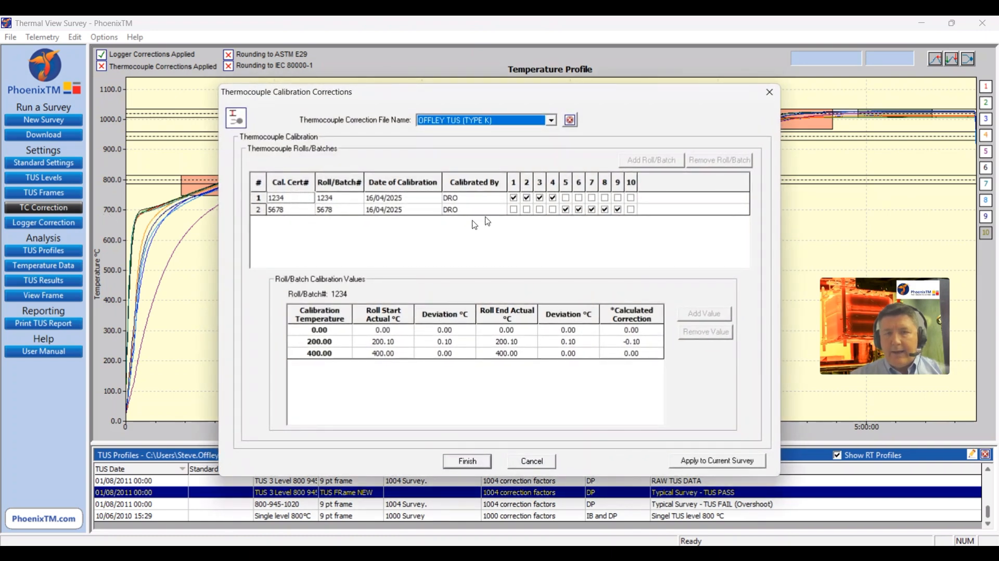
click(552, 121)
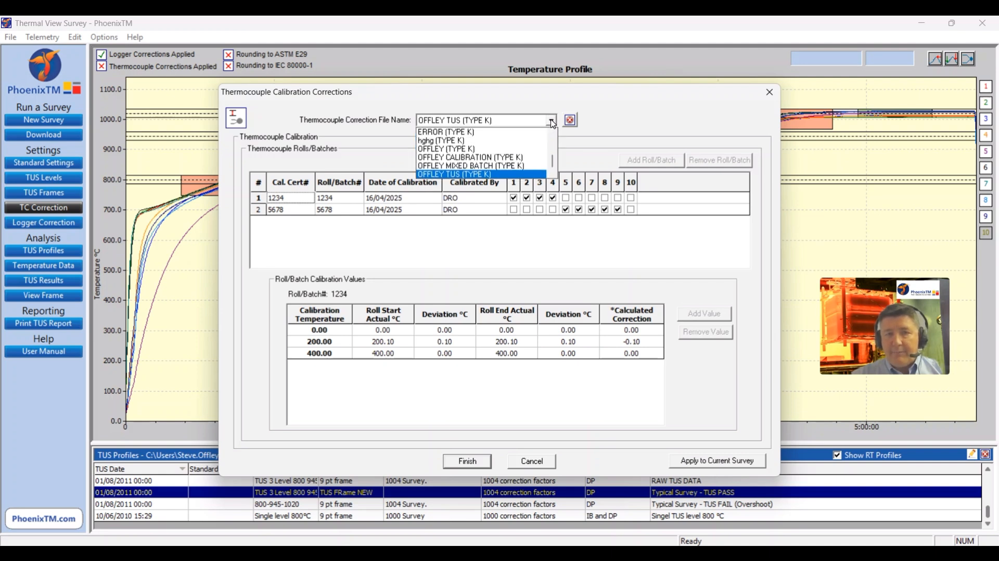
click(533, 175)
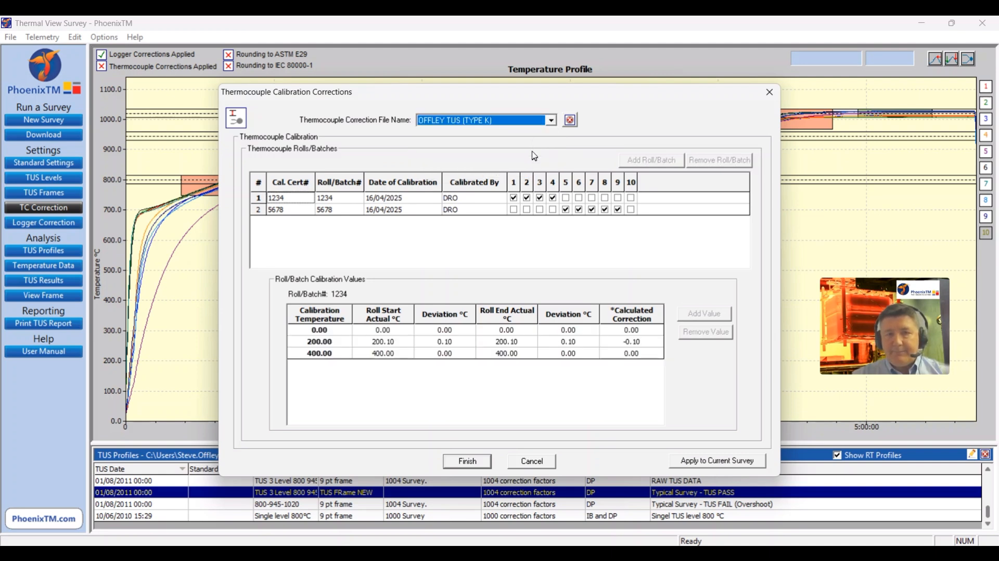
click(705, 463)
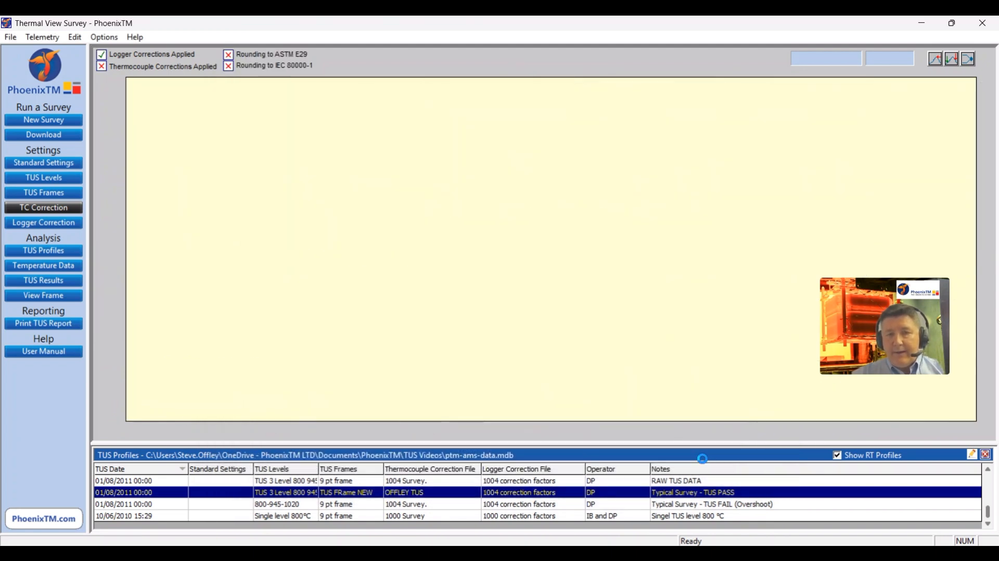
click(598, 316)
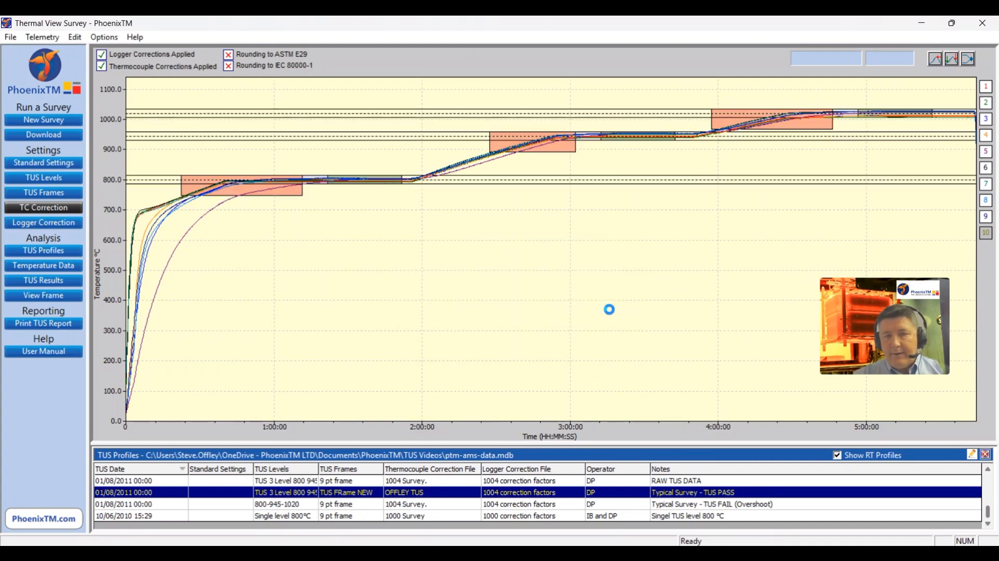